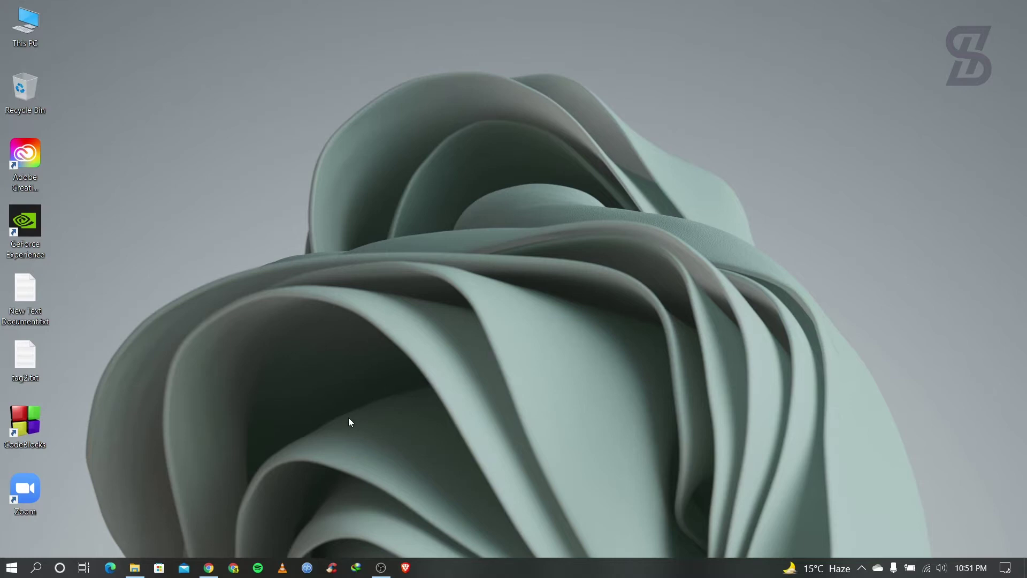
Step: Search Google for python in Chrome and open python.org to its Python 3.10.2 download offer
click(210, 566)
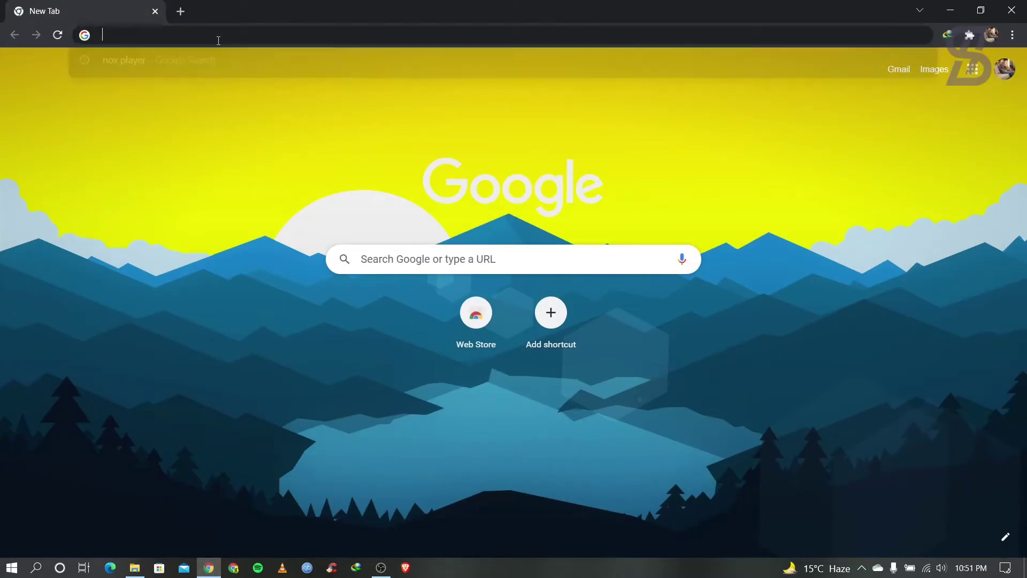
text(python)
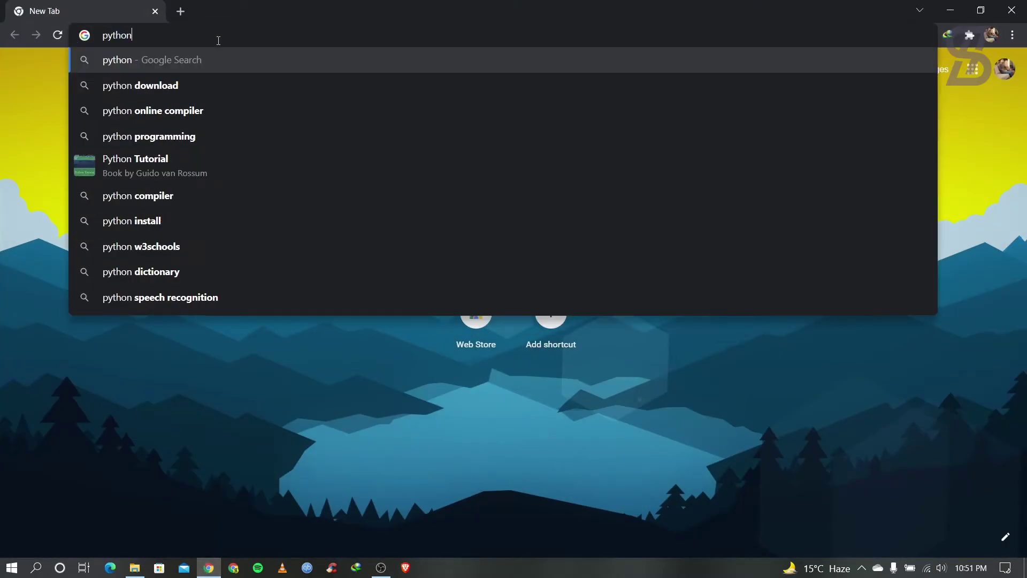
key(Return)
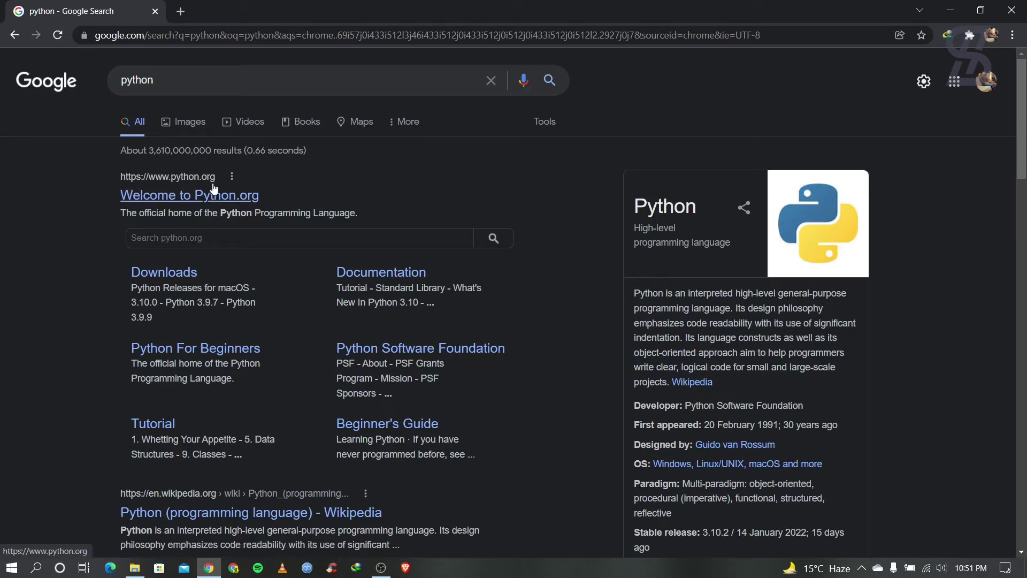
click(188, 197)
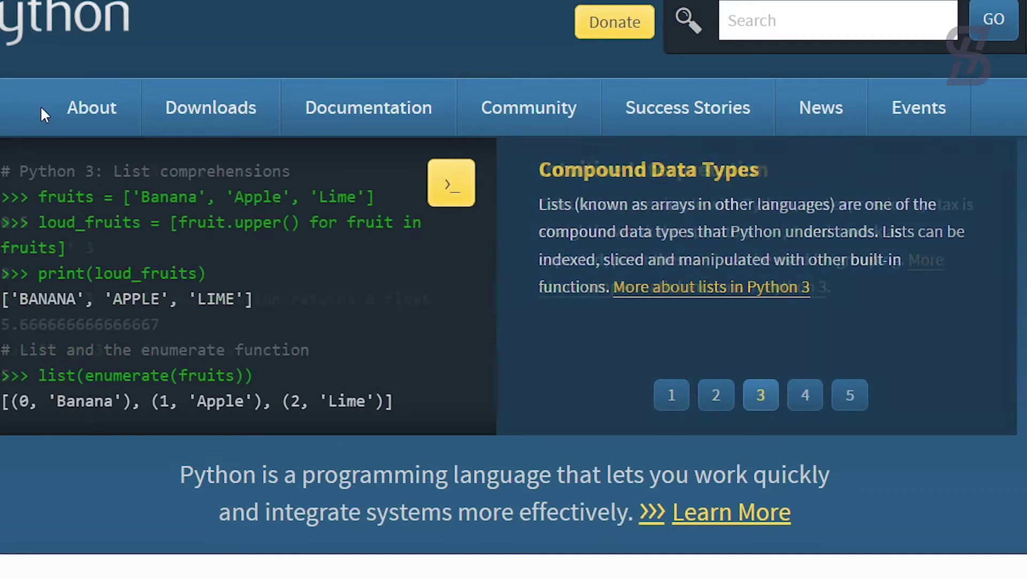
mouse_move(149, 106)
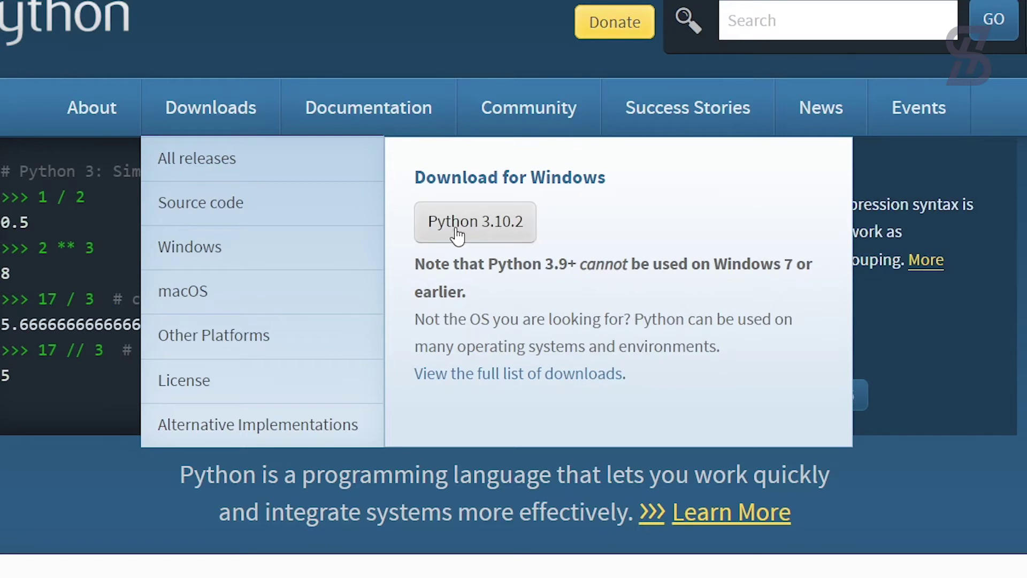
Step: Download python-3.10.2-amd64.exe (26.93 MB) with IDM into Downloads\Programs
click(485, 235)
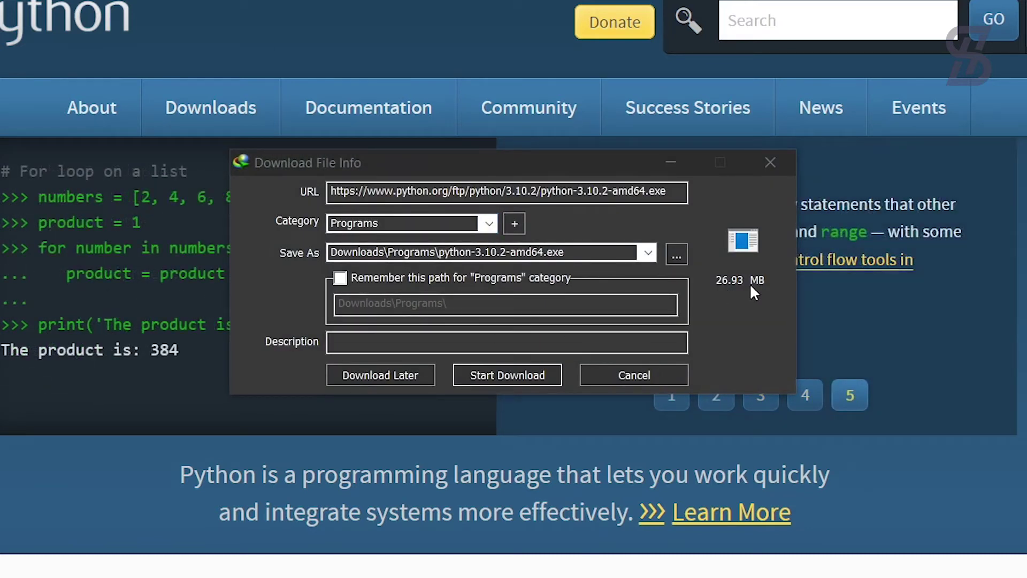
click(511, 377)
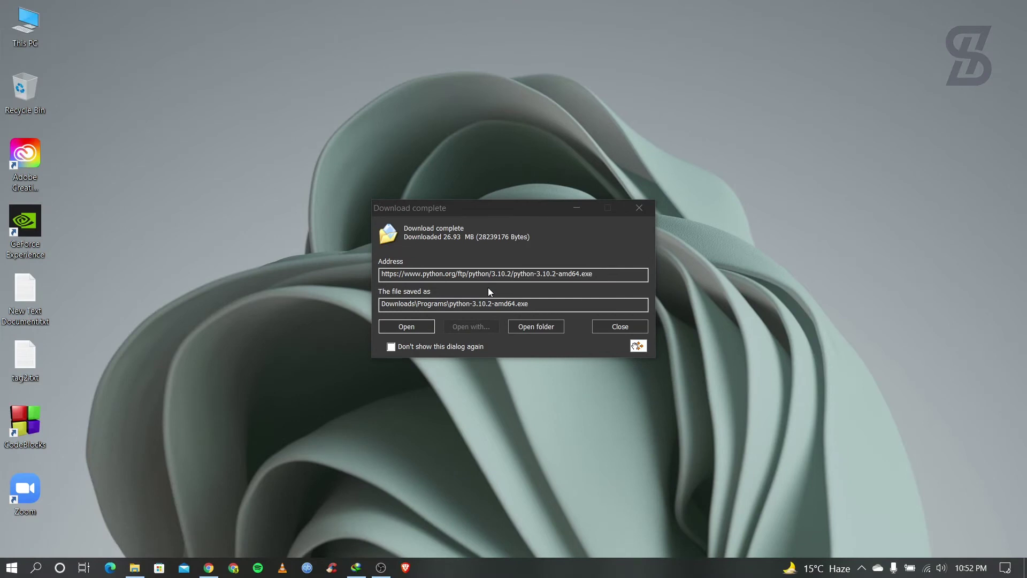
Step: Launch python-3.10.2-amd64.exe from the Programs folder and move Explorer aside to show the setup window
click(535, 328)
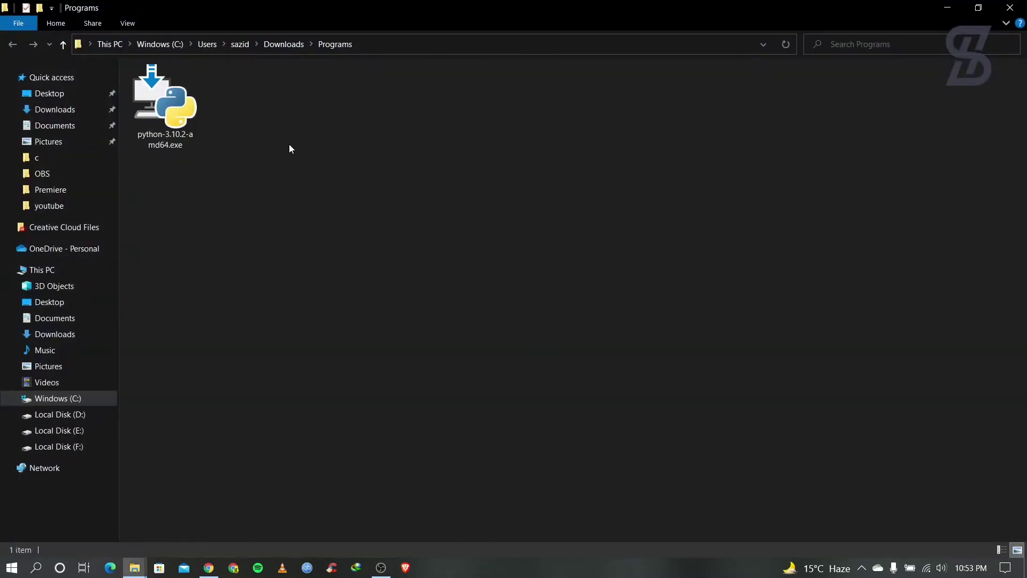
double_click(171, 119)
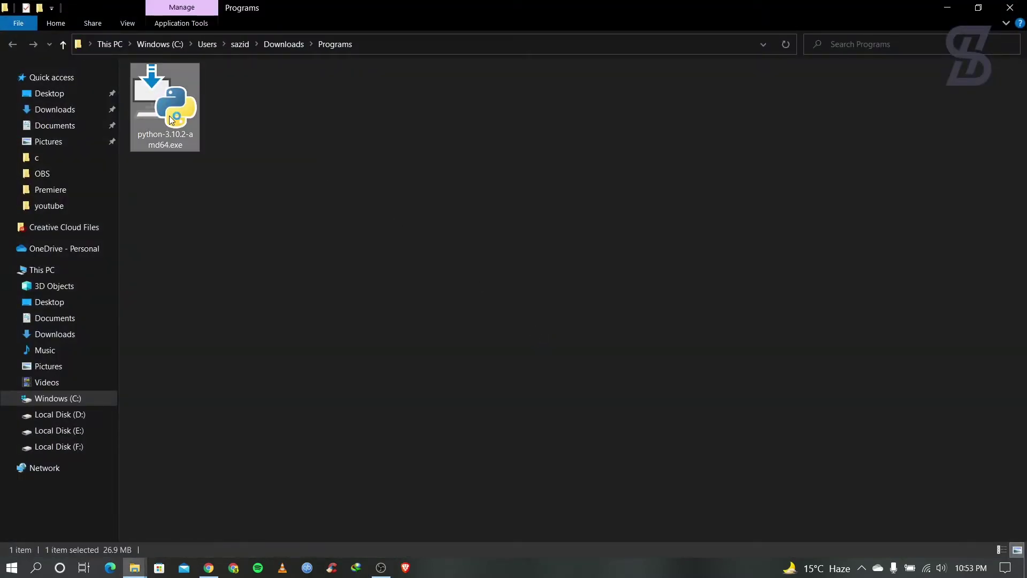
key(super+Down)
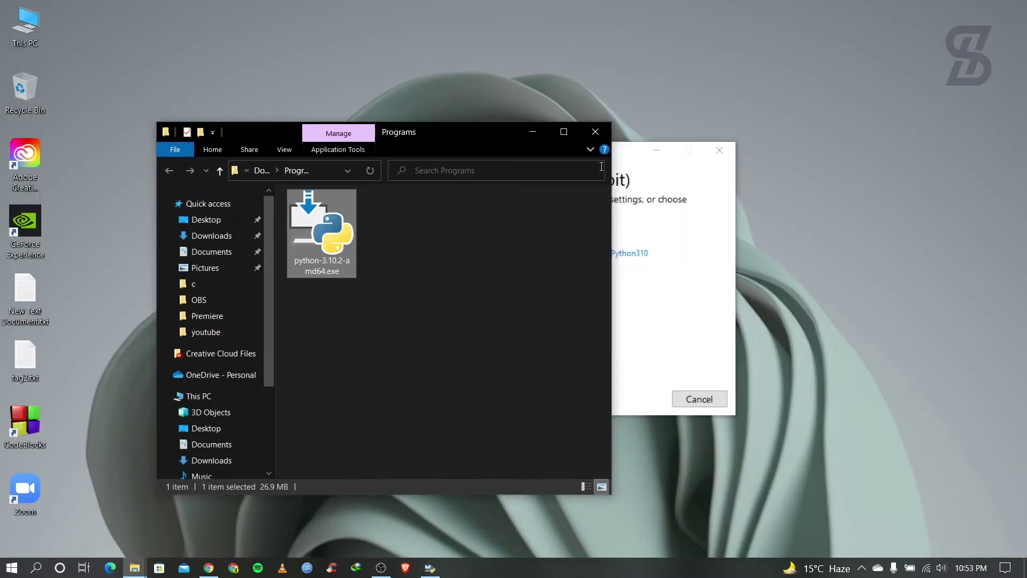
click(530, 132)
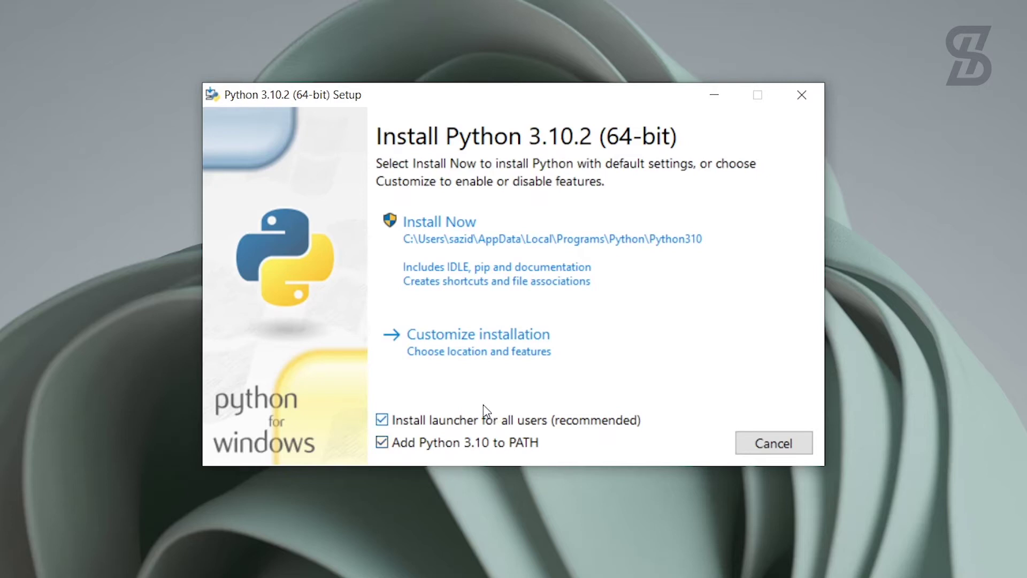
Step: Choose Customize installation, leaving Documentation, pip, tcl/tk and IDLE, test suite and py launcher ticked
click(467, 351)
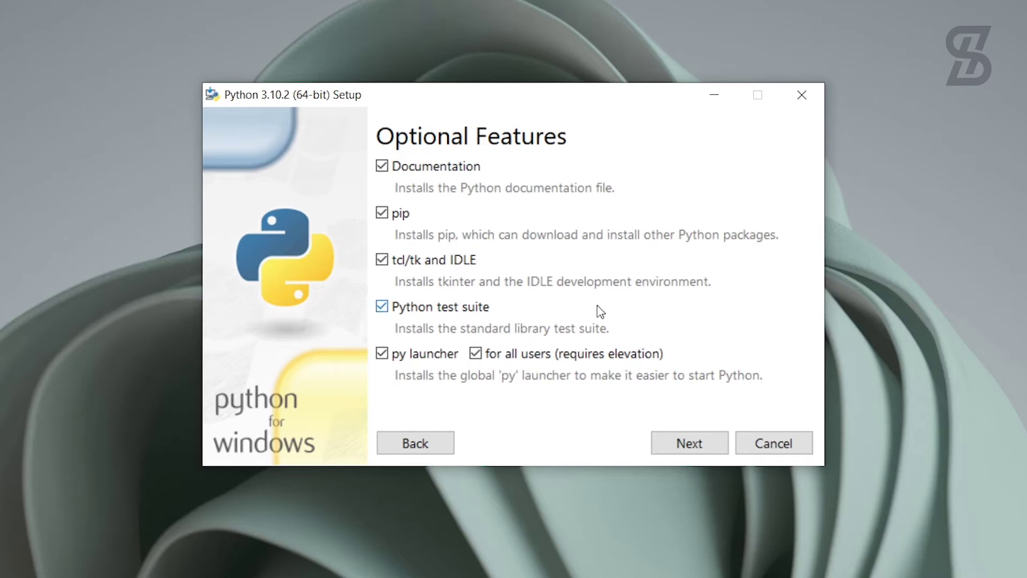
Step: Enable Install for all users and debug symbols and binaries, installing to C:\Program Files\Python310
click(682, 445)
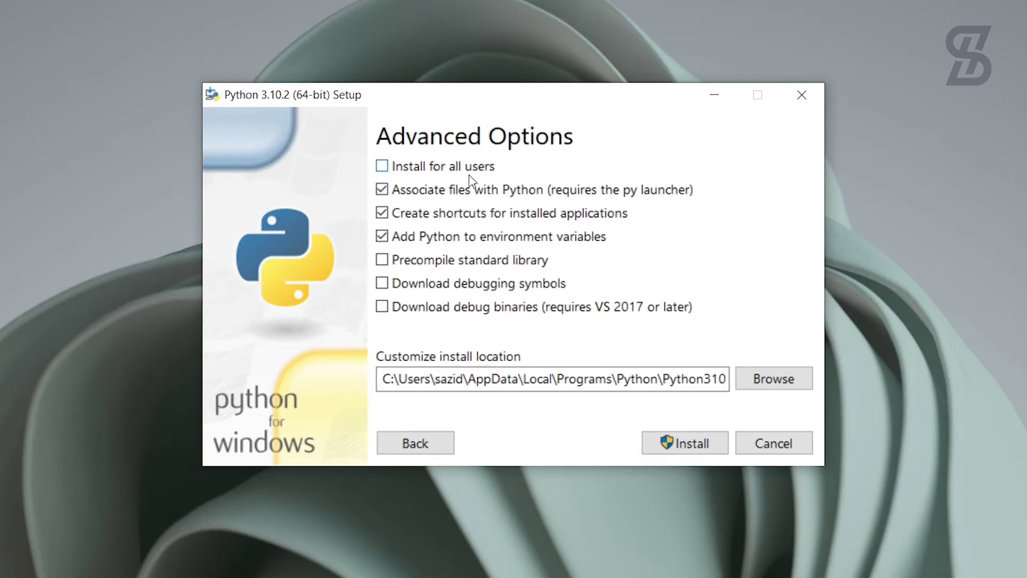
click(383, 166)
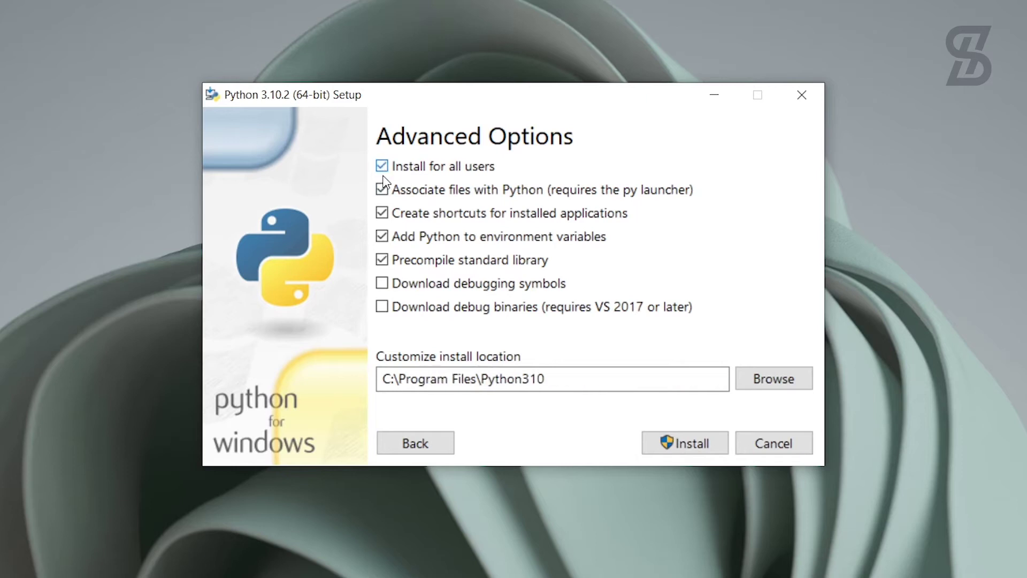
click(383, 284)
click(567, 384)
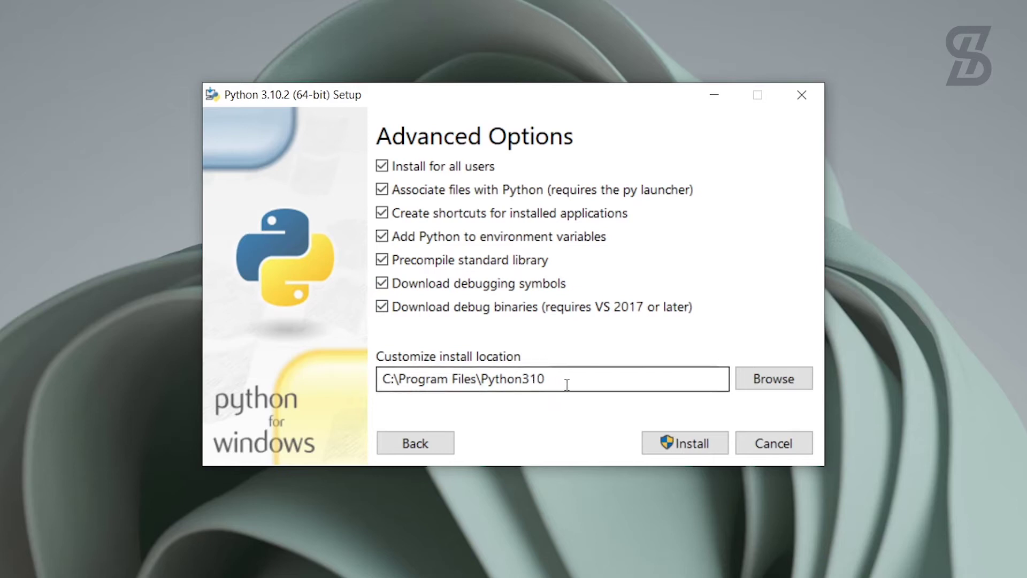
click(571, 383)
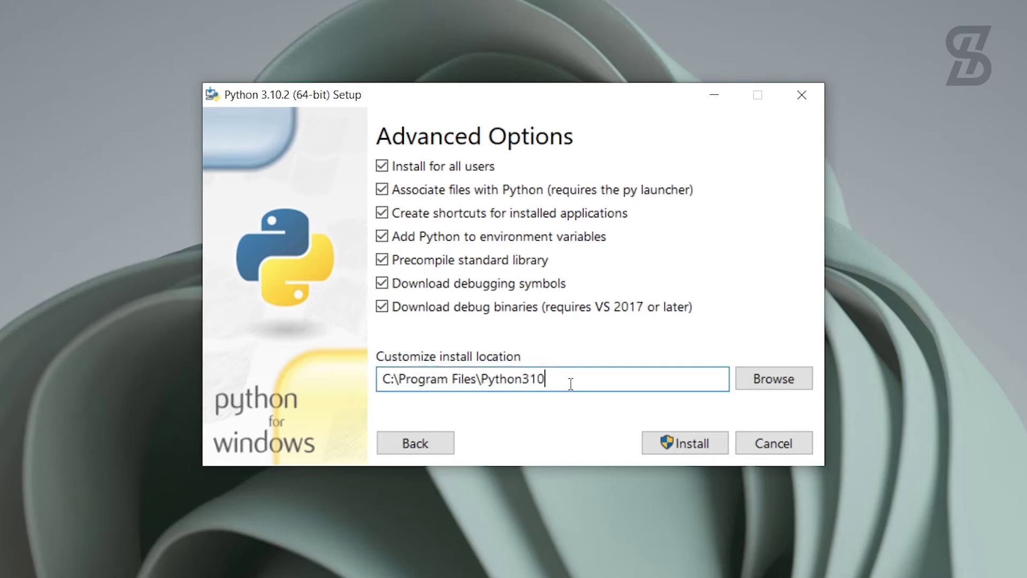
Step: Install Python 3.10.2 and close the setup once it reports success
click(683, 449)
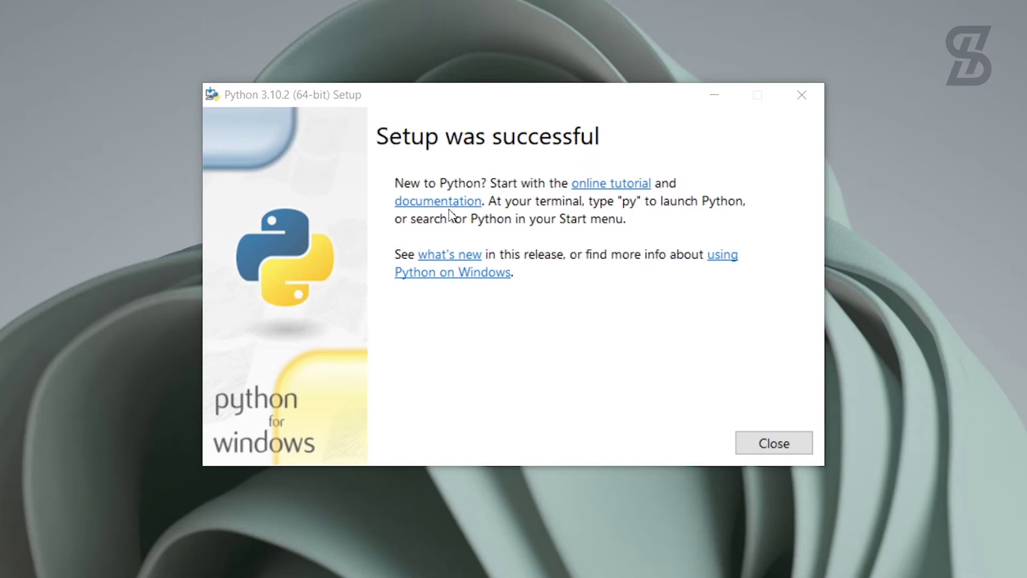
click(770, 444)
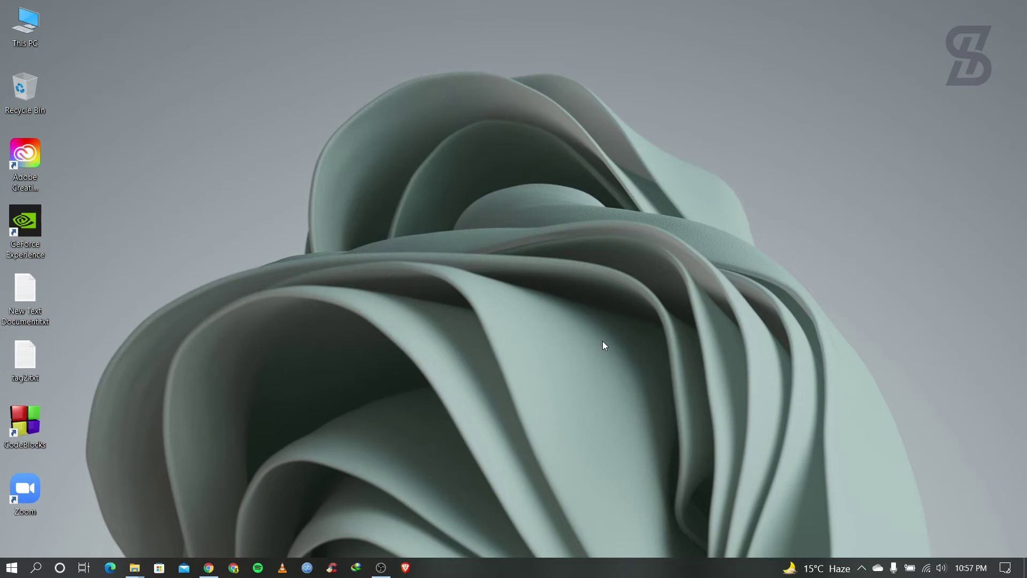
Step: Search for cmd and run Command Prompt as administrator
click(37, 568)
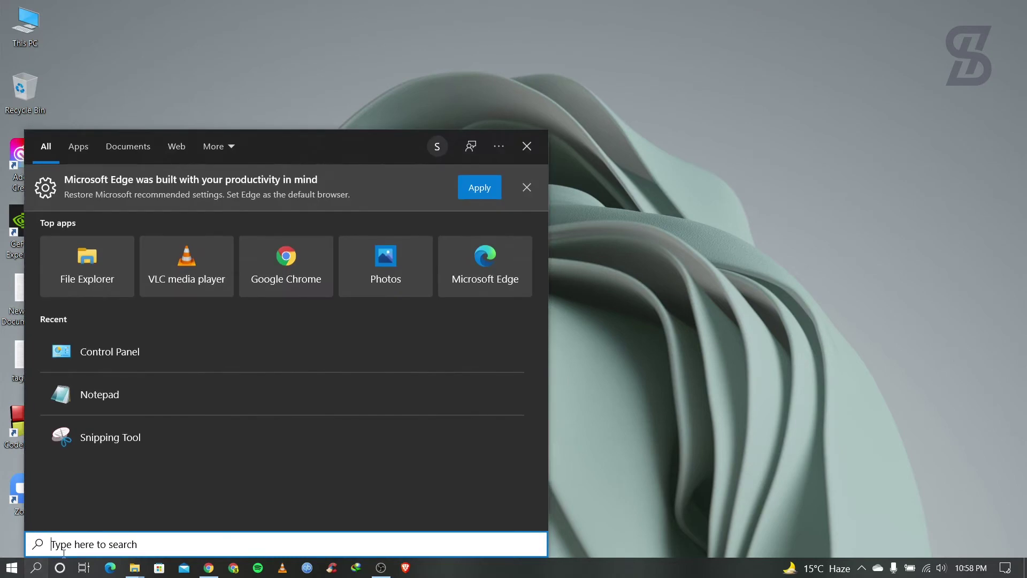
text(cmd)
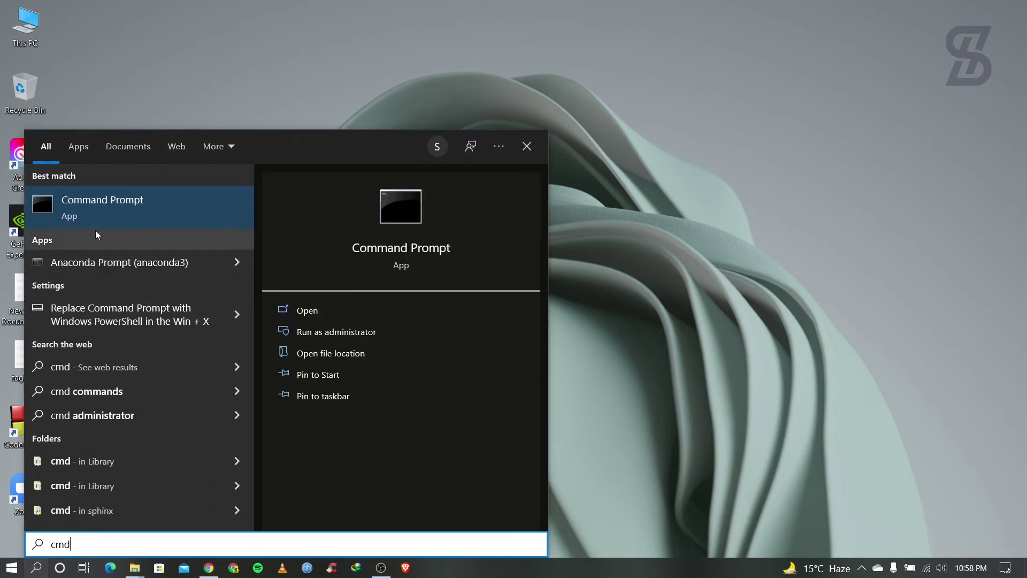
right_click(99, 203)
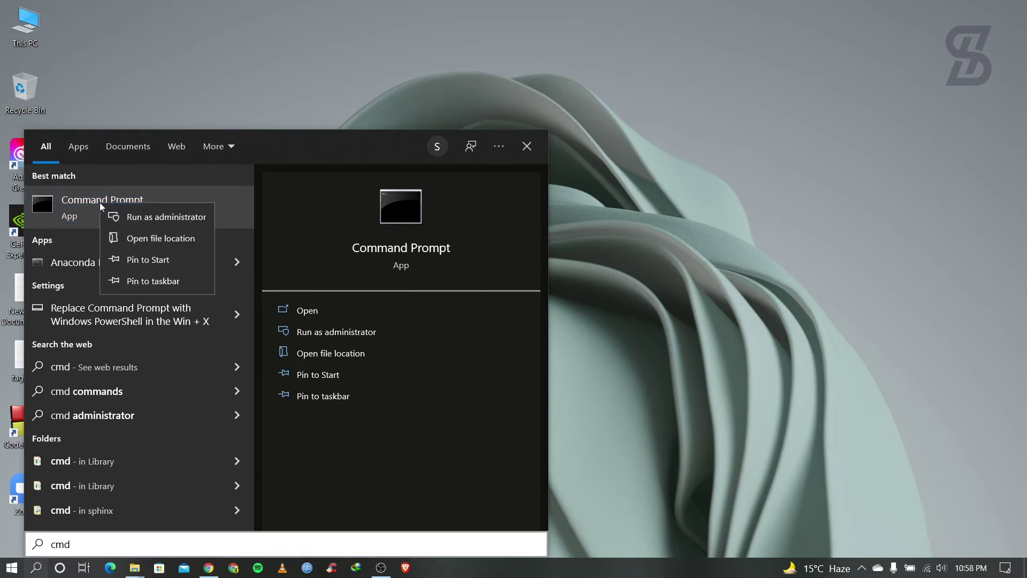
click(131, 216)
Step: Center the Command Prompt and run python --version, confirming it reports Python 3.10.2
click(426, 85)
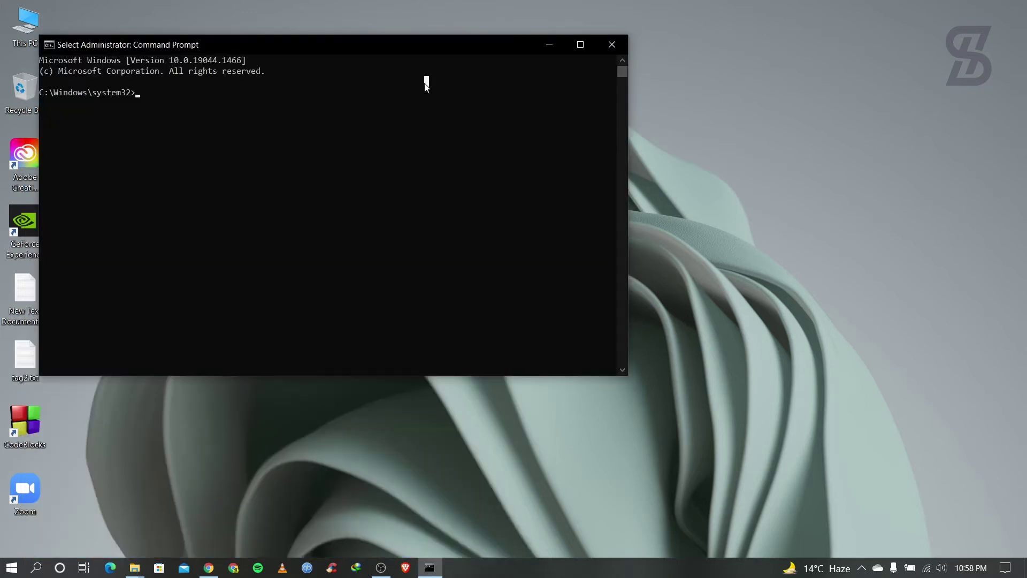
drag(405, 42, 591, 100)
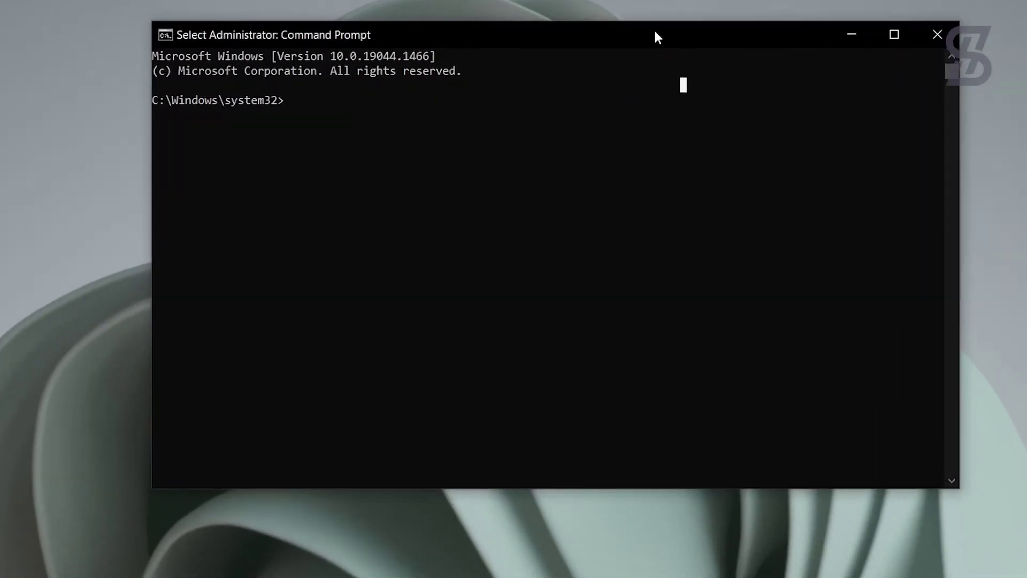
text(pyth)
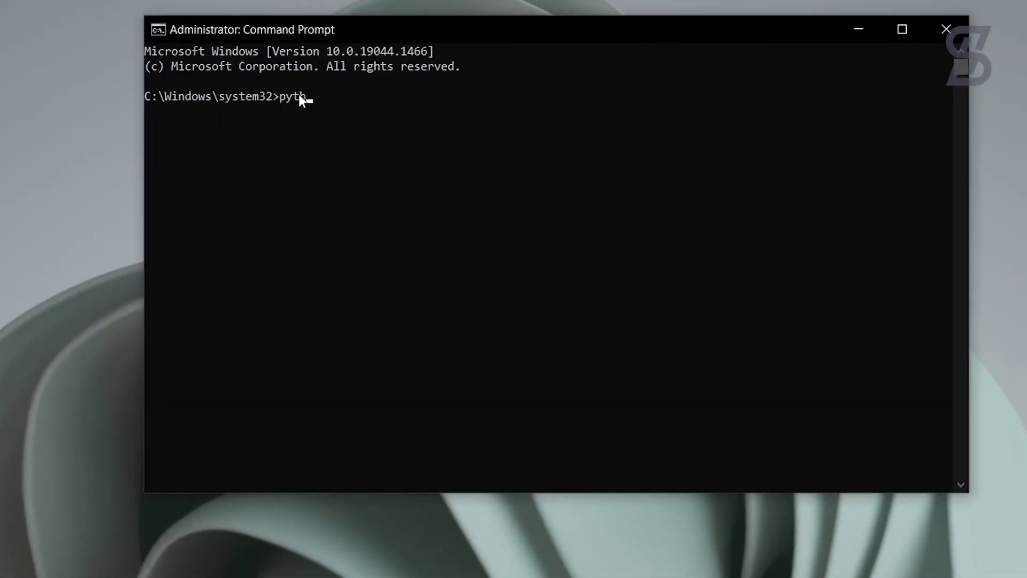
text(on --version)
key(Return)
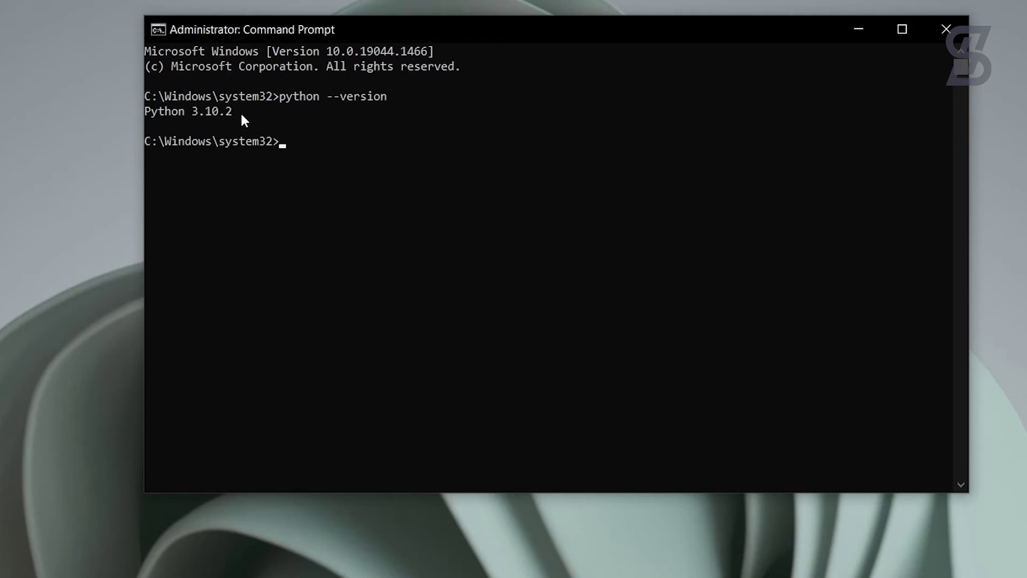
drag(241, 114, 142, 110)
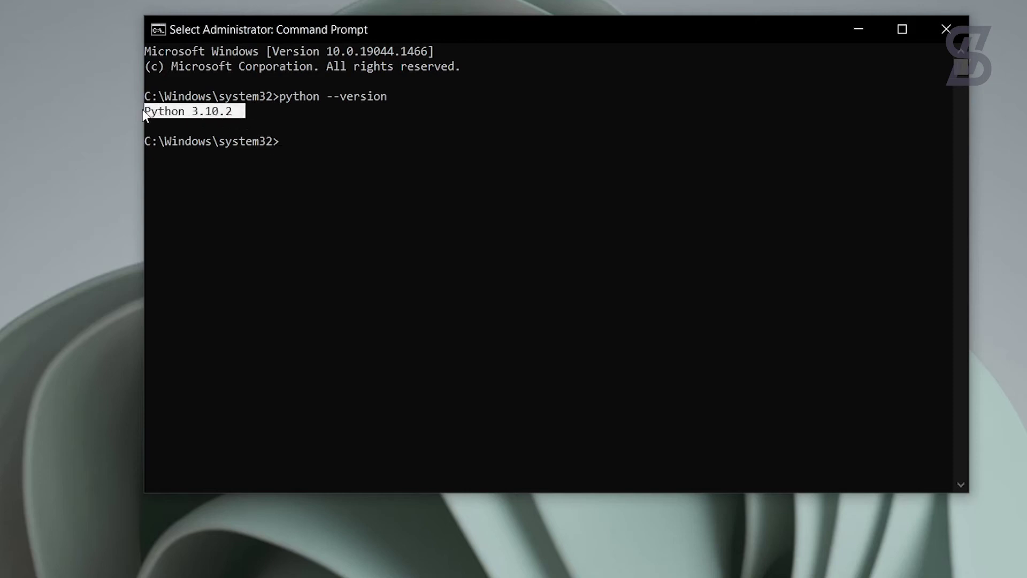
click(303, 138)
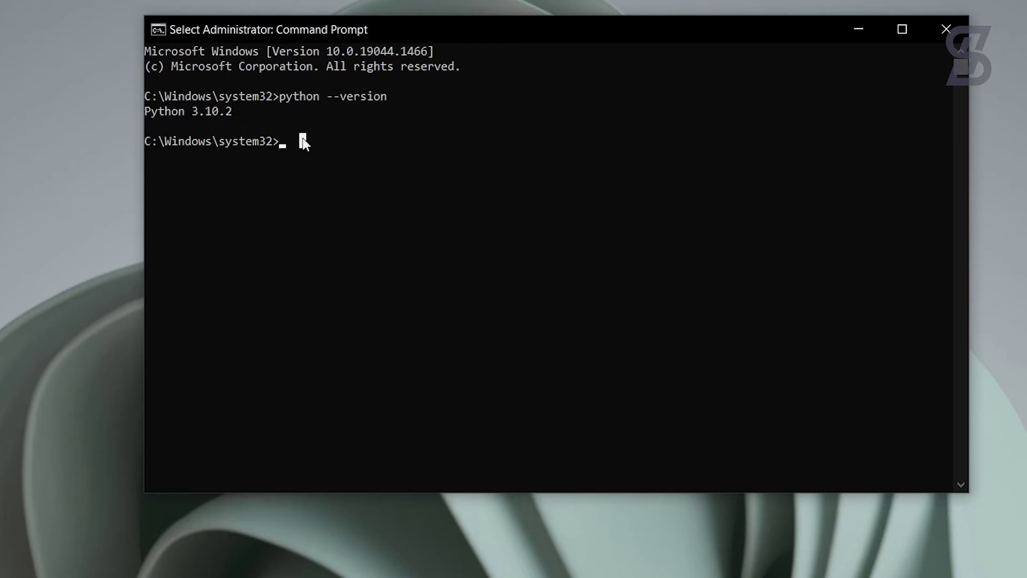
Step: Run py --version and confirm it also reports Python 3.10.2
text(py)
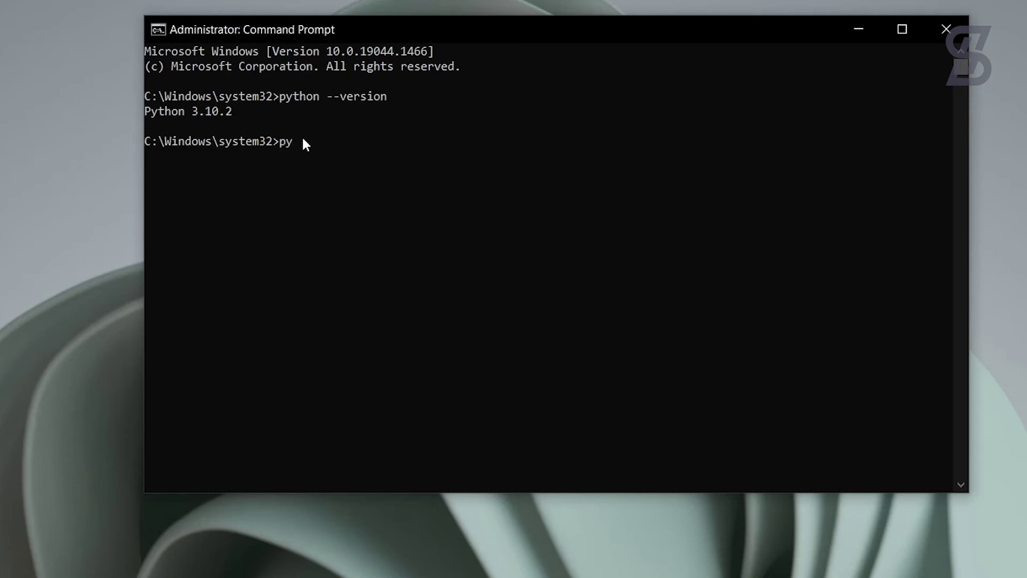
text( -)
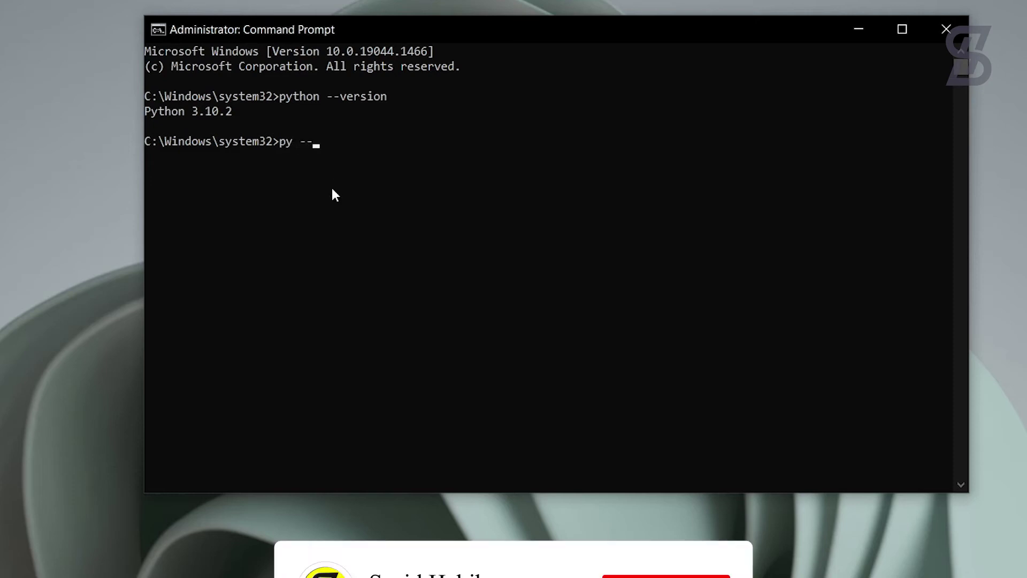
text(-version)
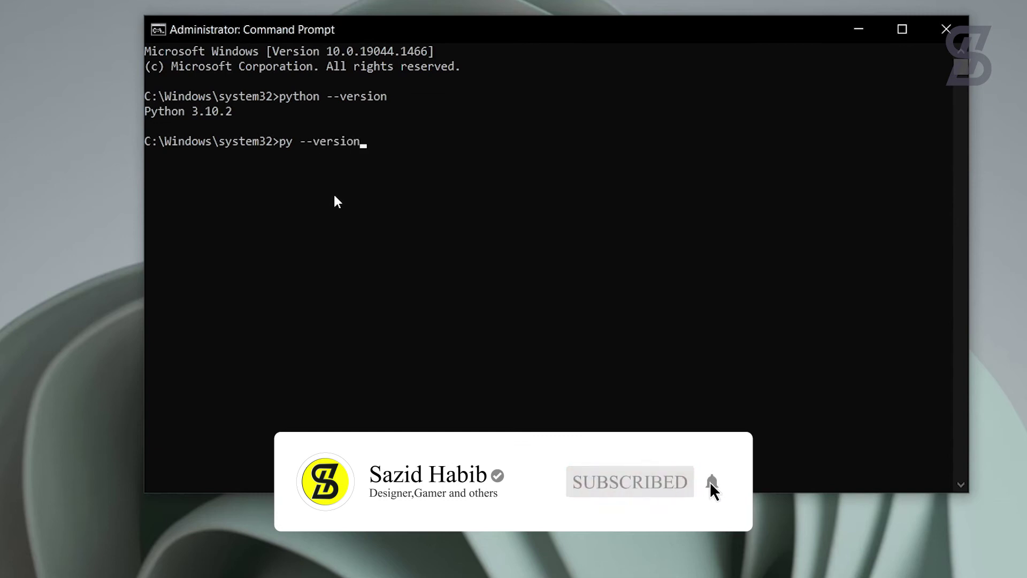
key(Return)
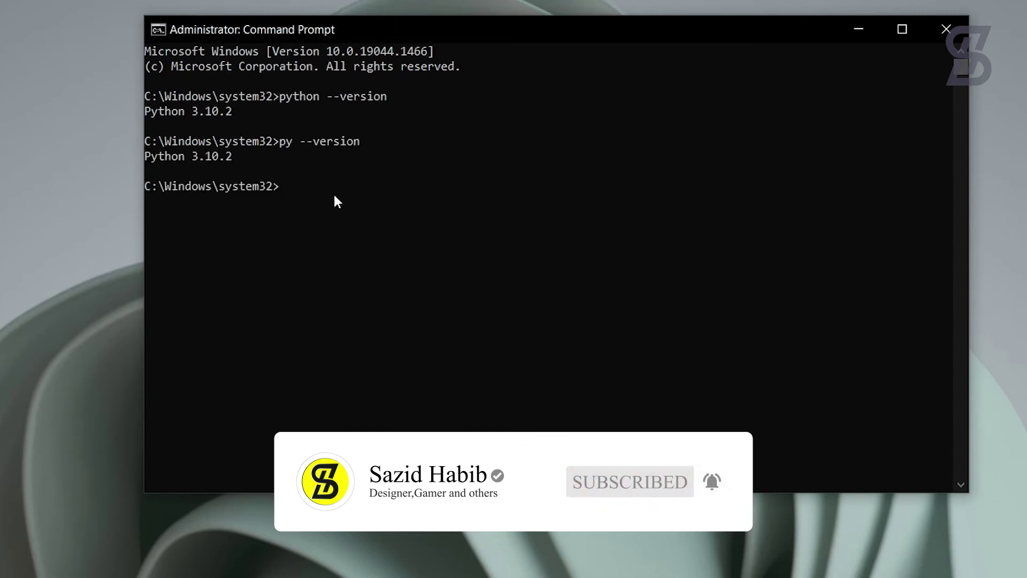
drag(232, 161, 180, 160)
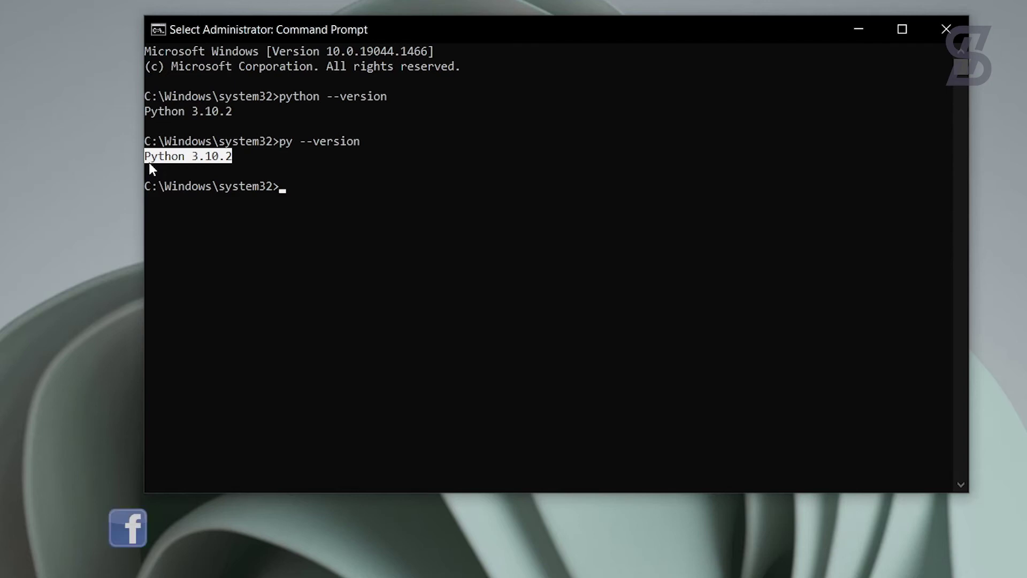
click(290, 184)
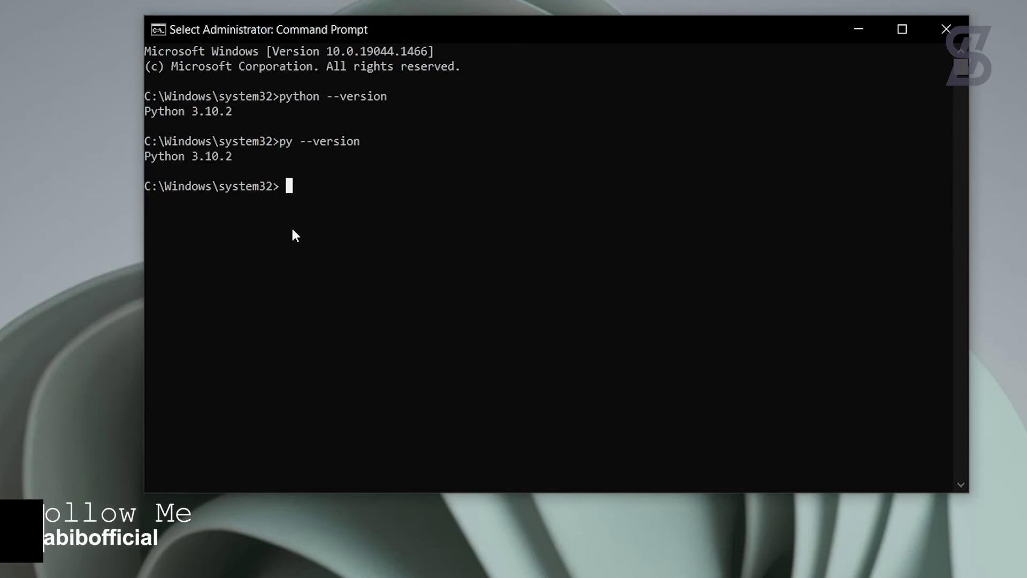
Step: Start the interpreter with py and print a name string using print()
text(py)
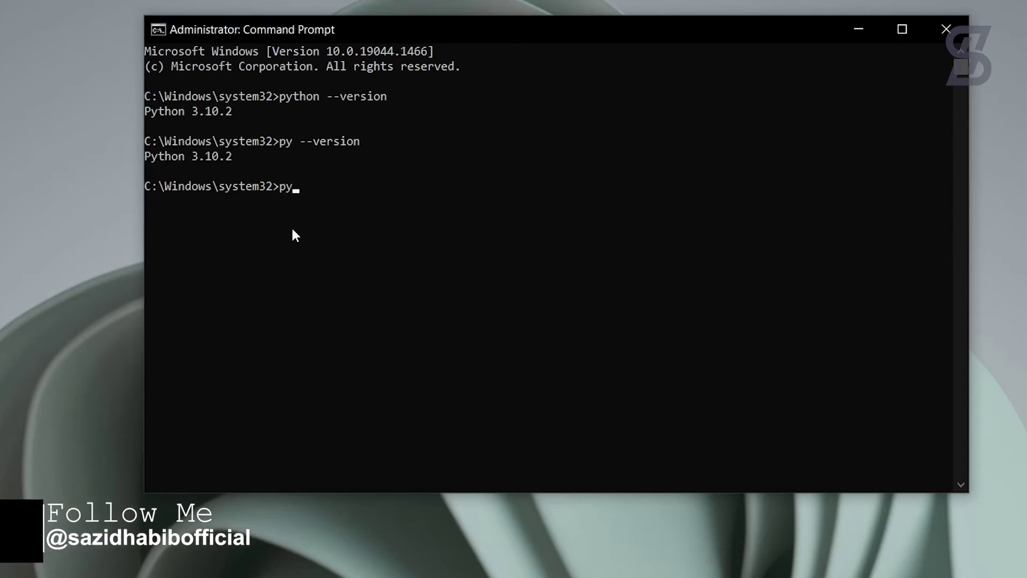
key(Return)
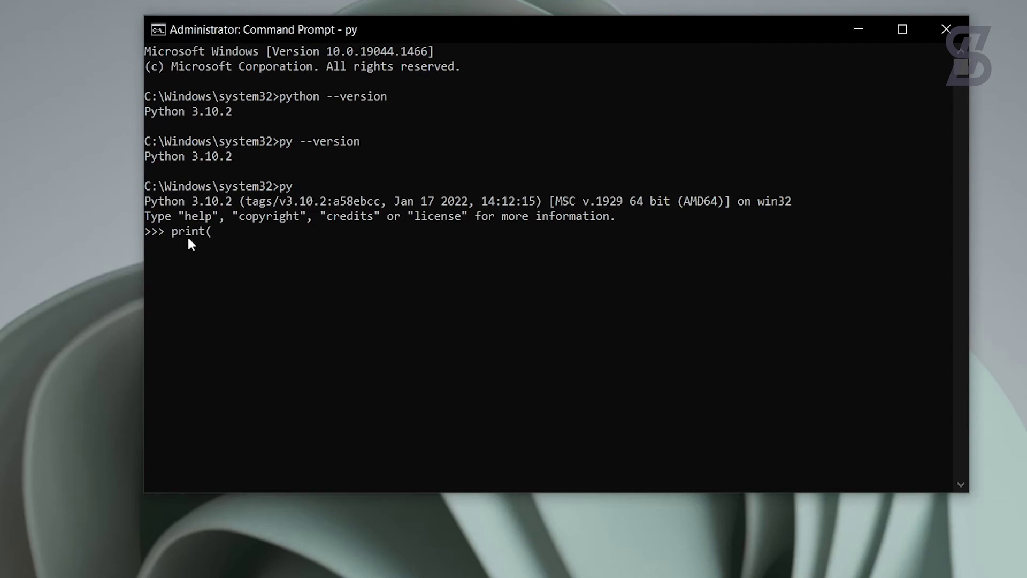
text("Sazid Habib"))
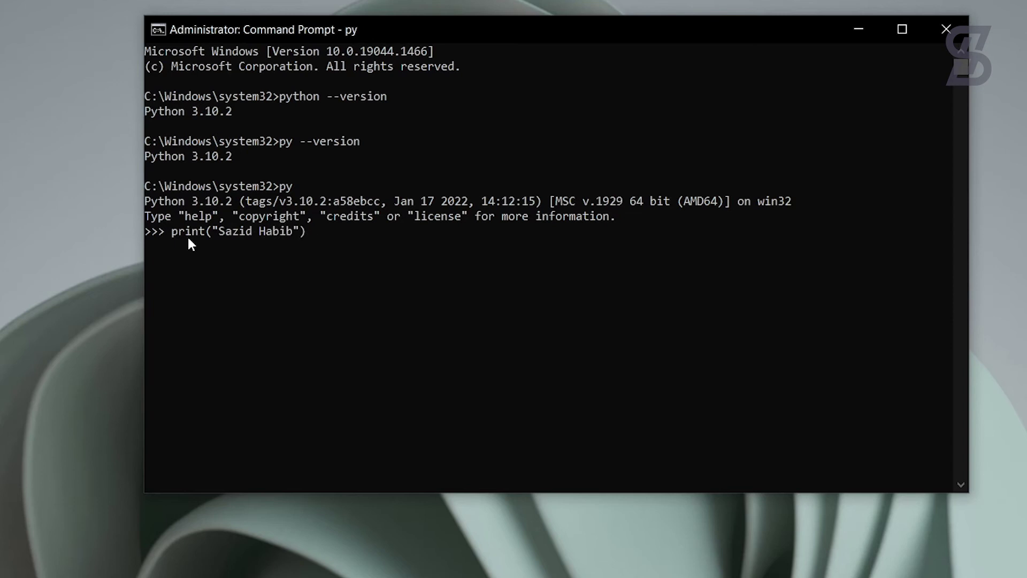
key(Return)
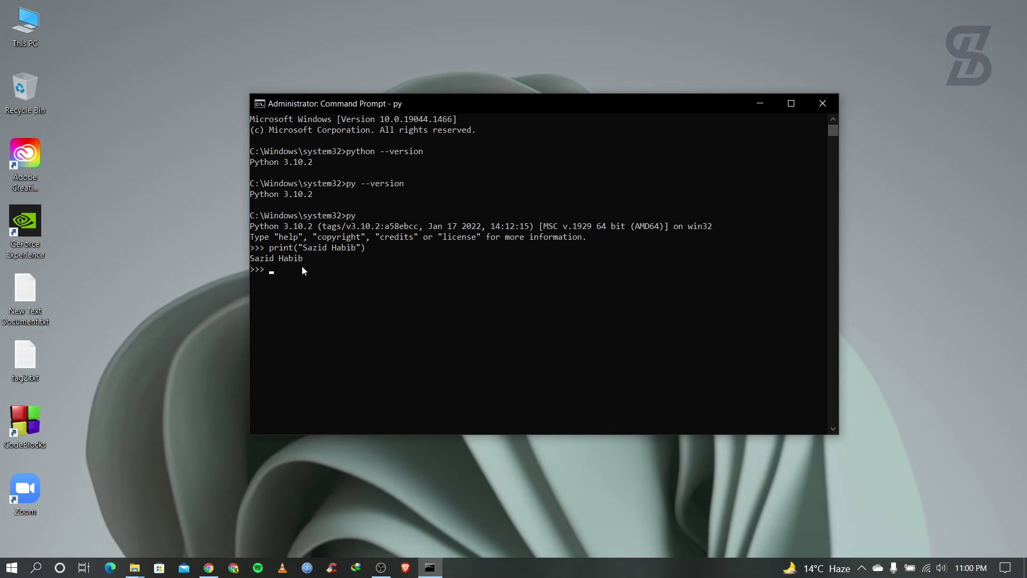
Step: Close Command Prompt, then search idle and open IDLE (Python 3.10 64-bit) Shell
click(834, 106)
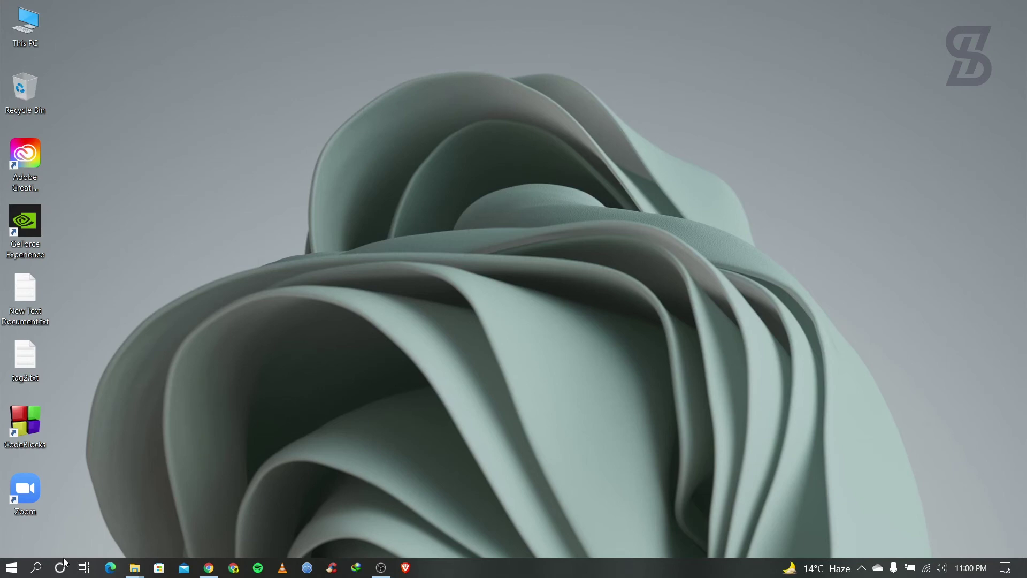
click(13, 567)
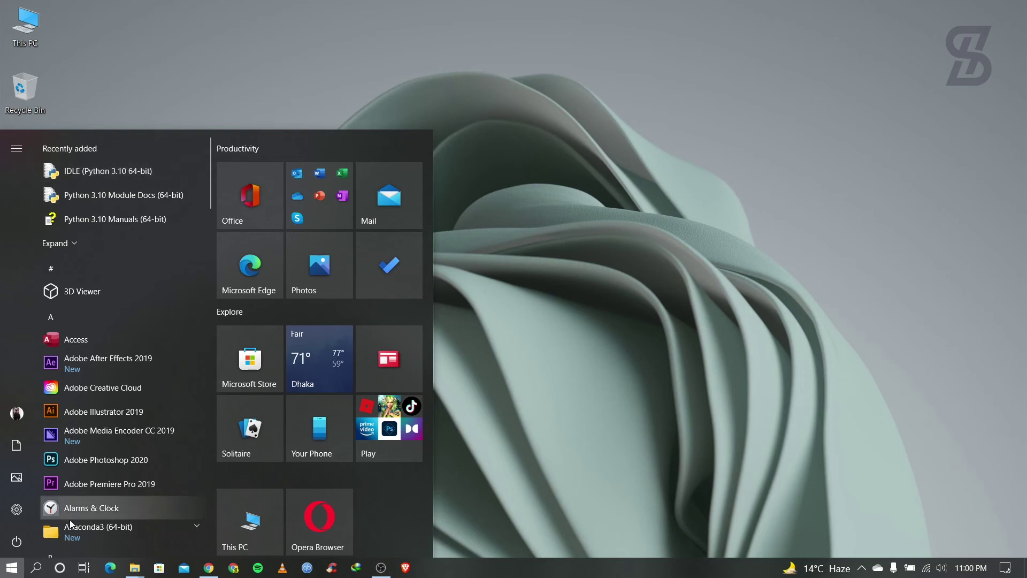
click(36, 567)
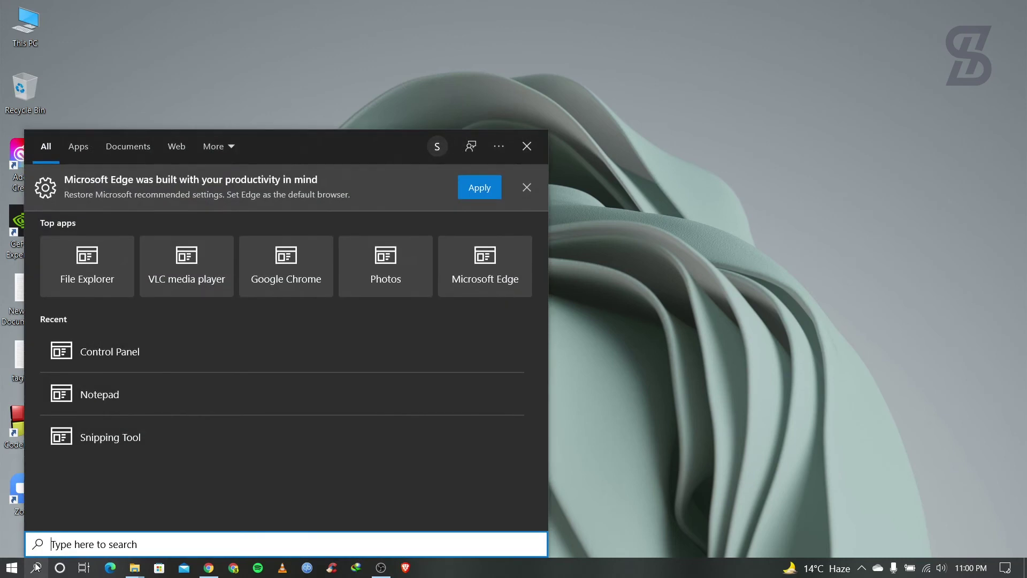
text(id)
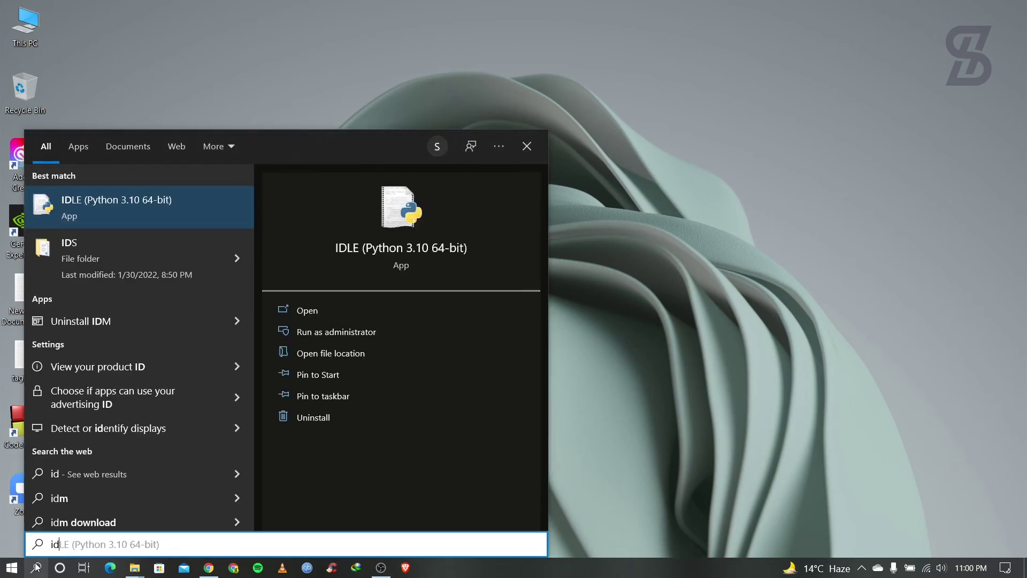
text(le)
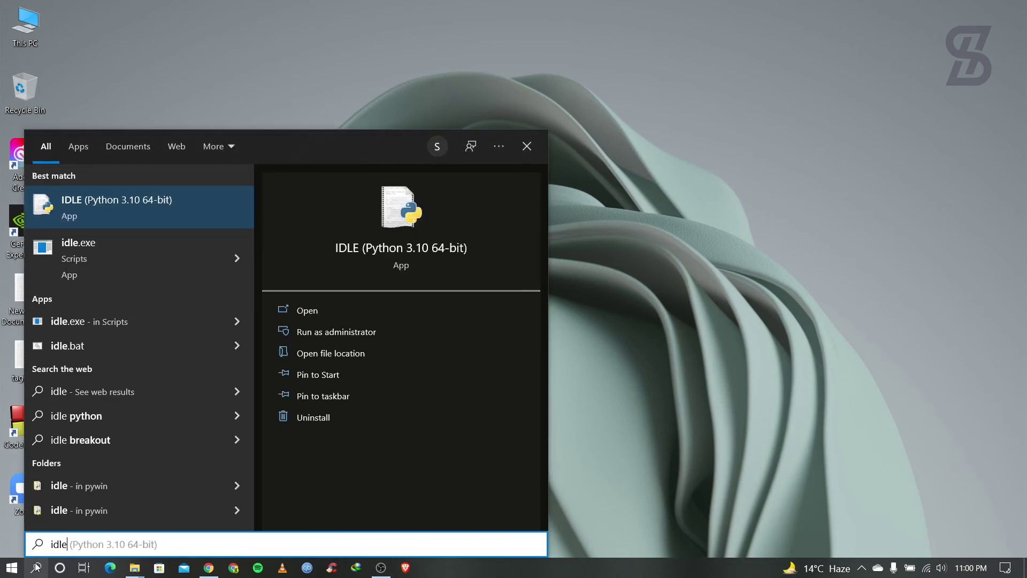
click(95, 204)
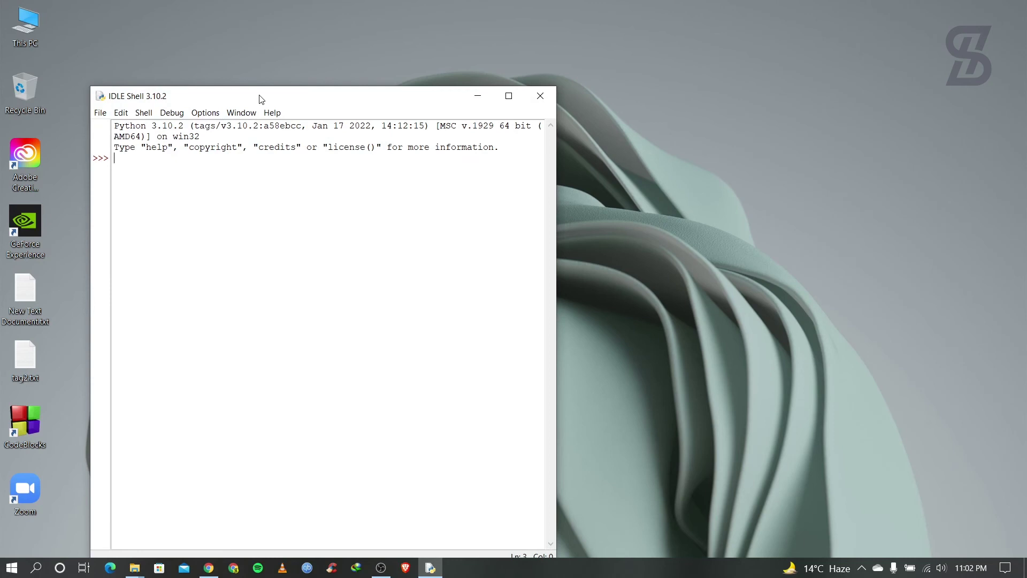
drag(261, 99, 383, 71)
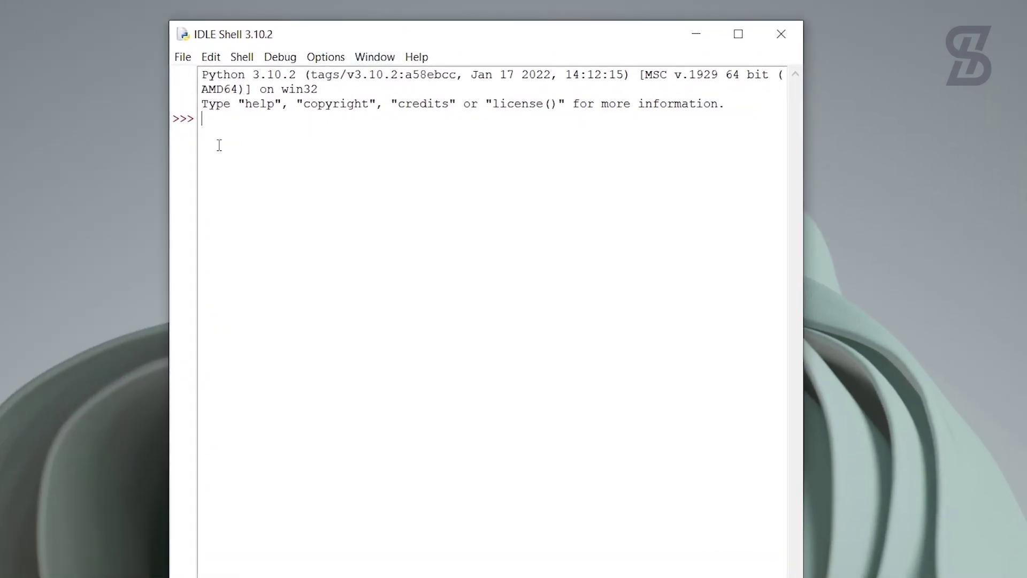
Step: Run a print() statement with a person's full name at the IDLE >>> prompt
text(print)
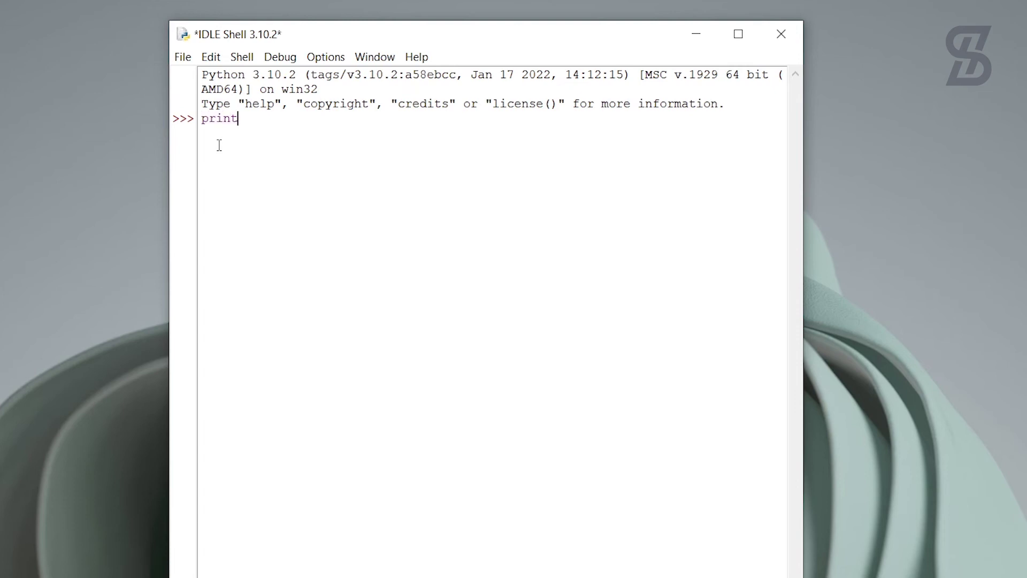
text(("Saz")
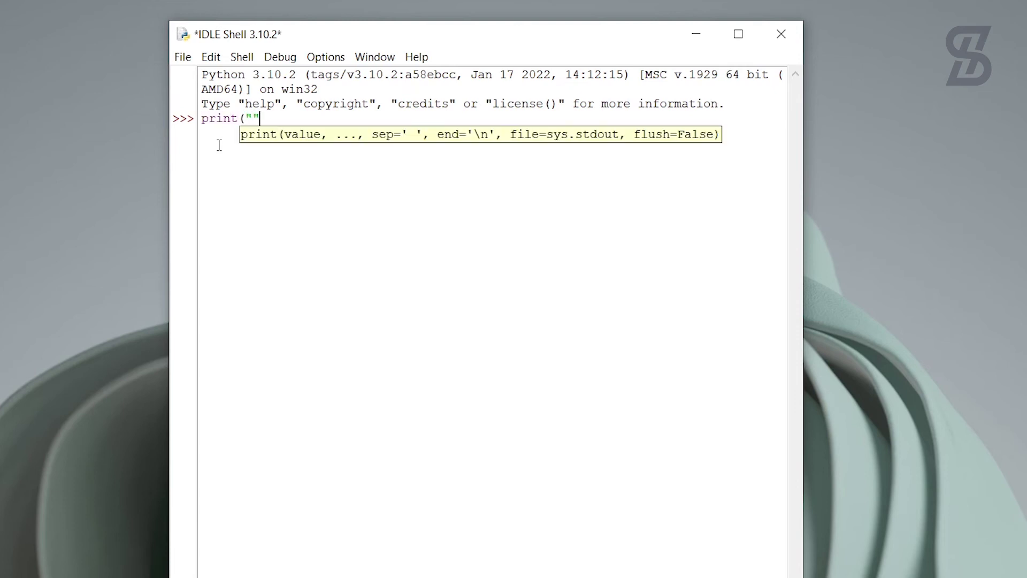
text())
key(Left)
key(Left)
text(Saz)
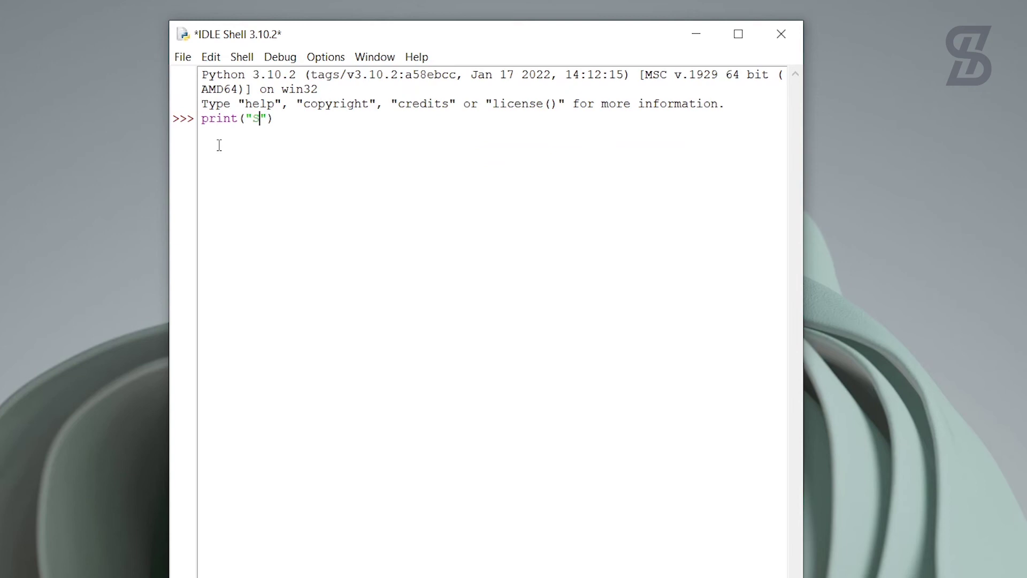
text(id Habib)
key(Right)
key(Right)
key(Return)
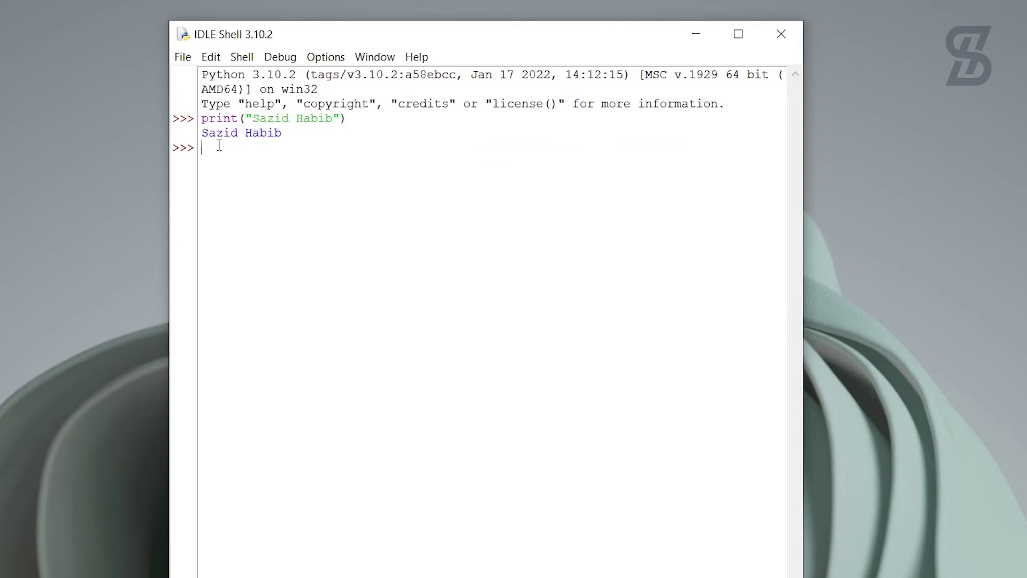
Step: Highlight the echoed name output, deselect it, and bring up the shell's File menu
triple_click(283, 137)
click(219, 110)
click(183, 58)
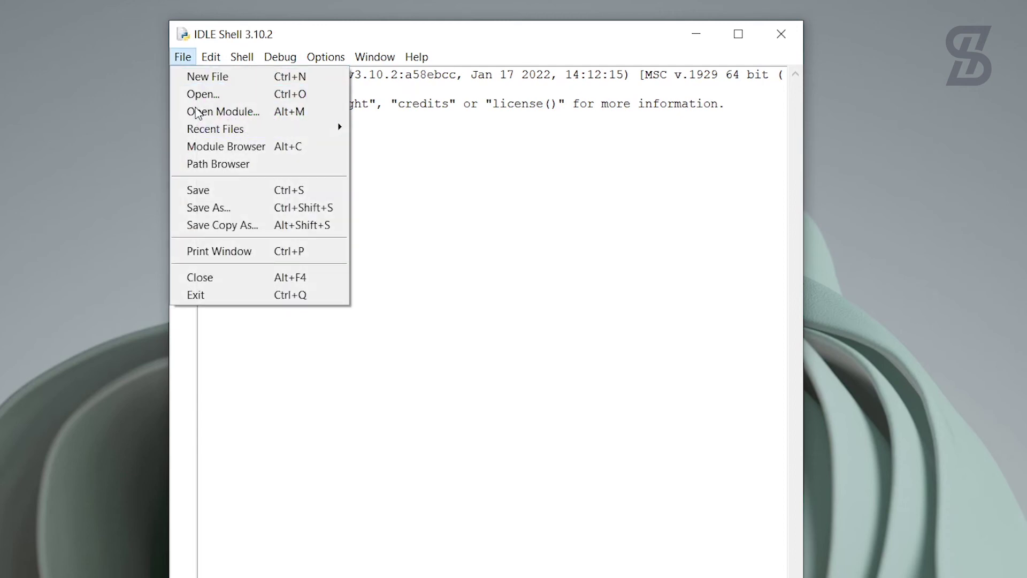